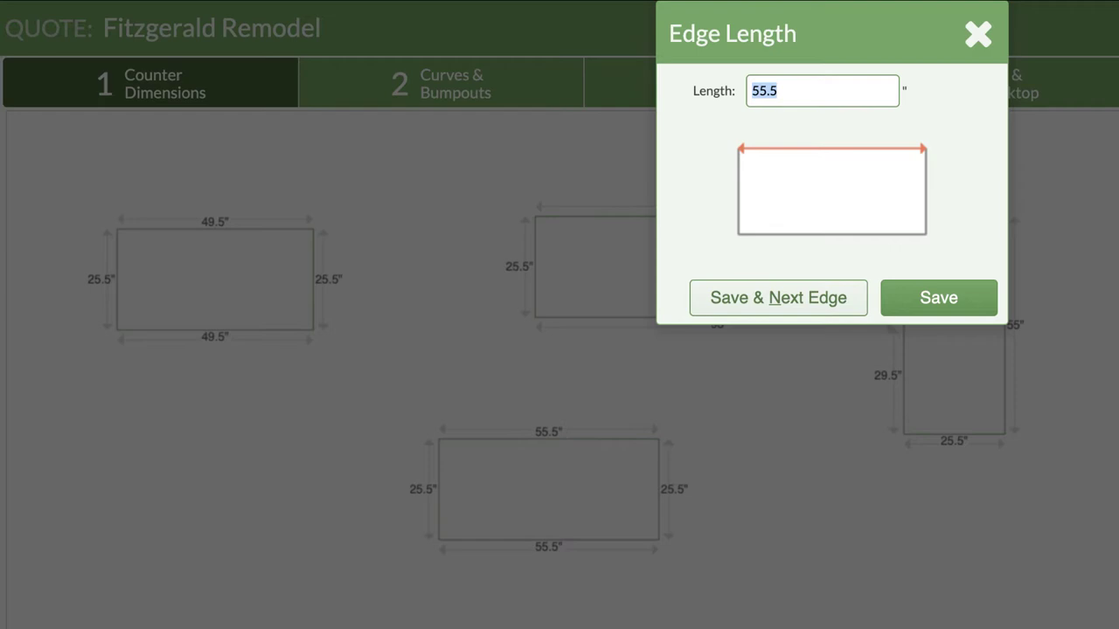
Step: Set the third counter's edges to 55 inches long and 32 inches on the side
type("55")
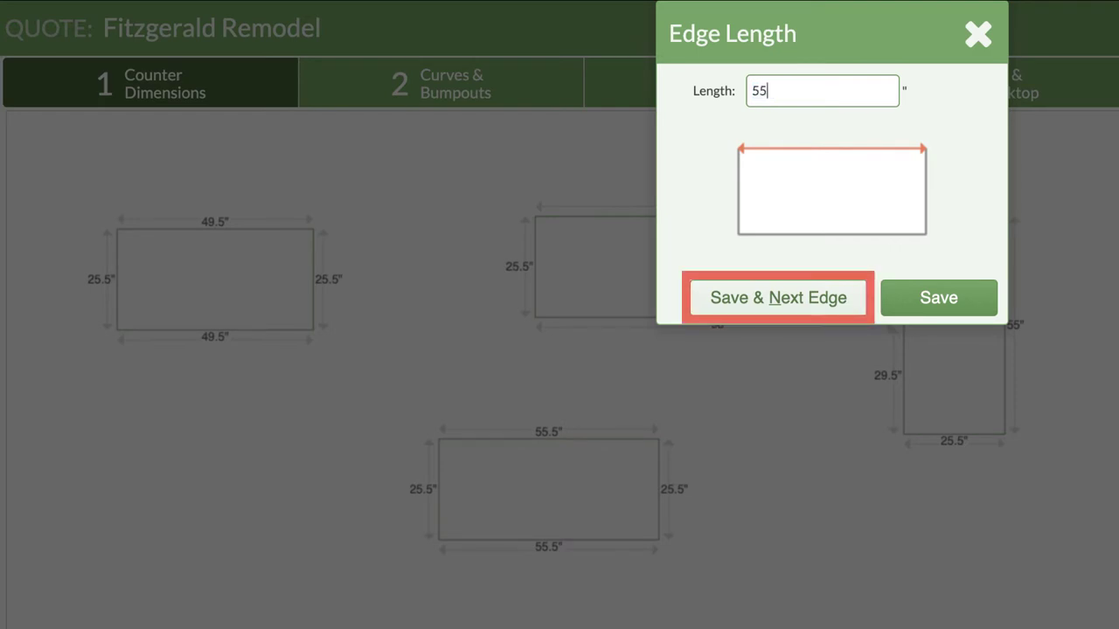
key("alt+n")
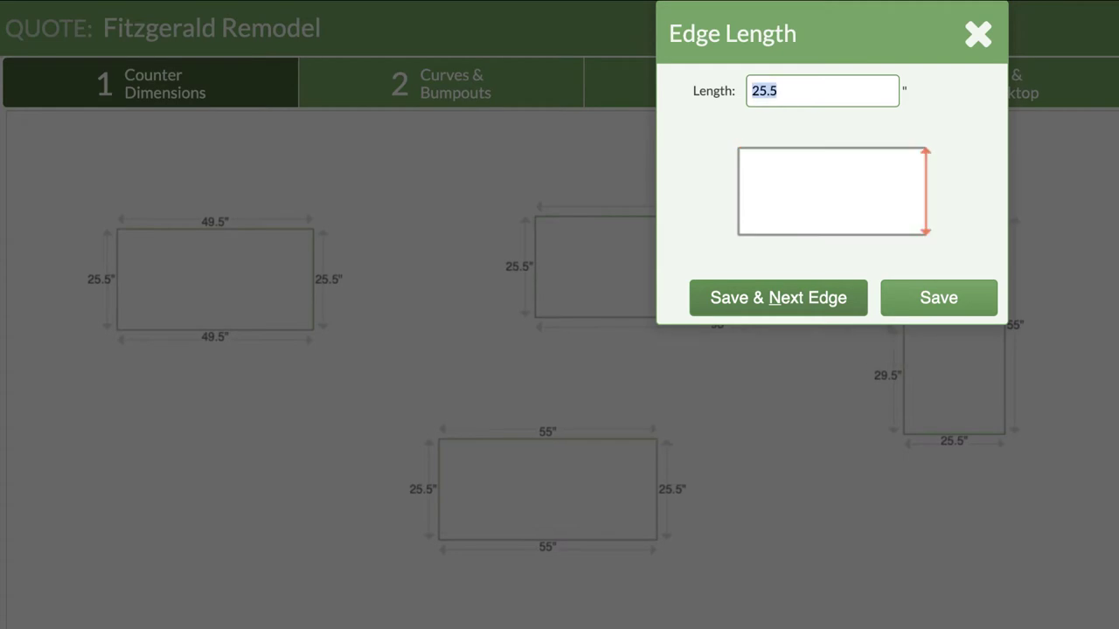
type("32")
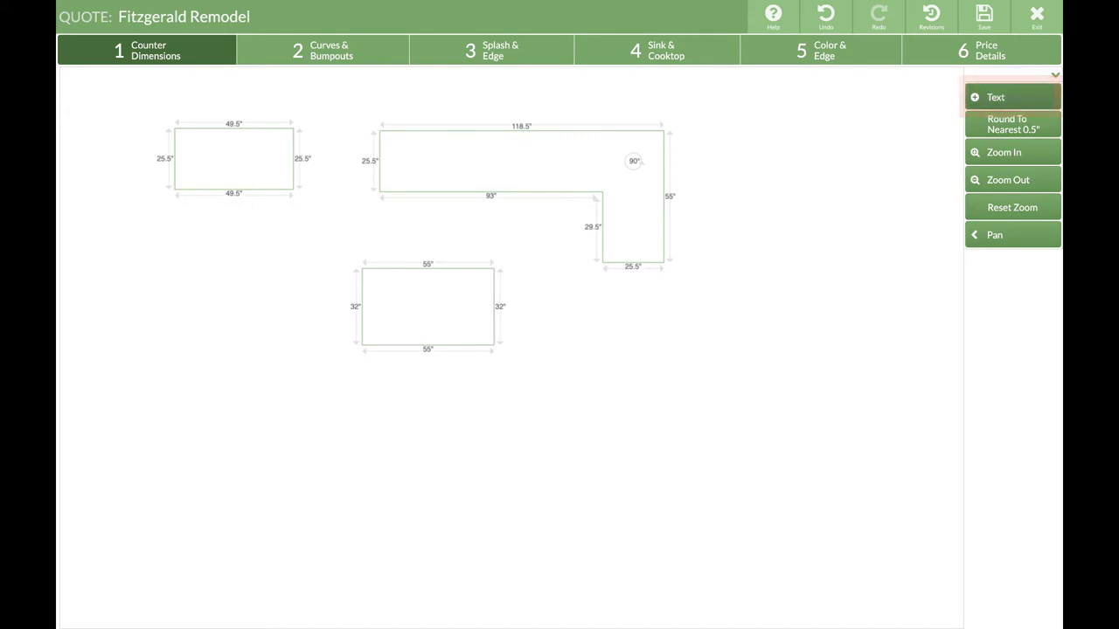
Step: Place a 'Slide-in stove' text label beside the small rectangular counter
left_click(1005, 97)
left_click(525, 162)
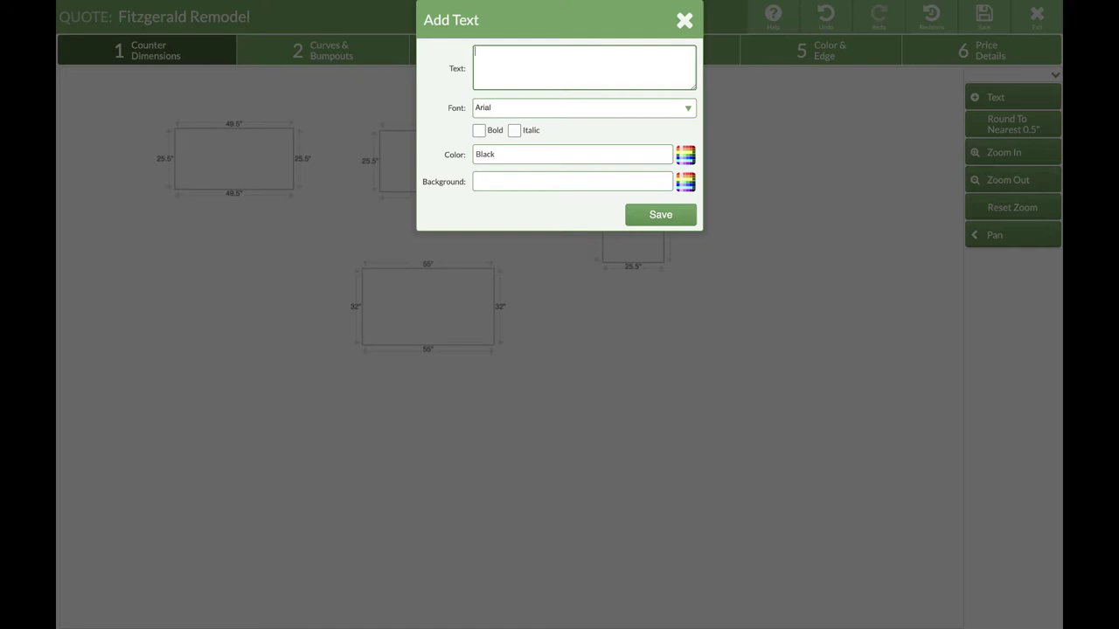
type("Slide-in stove")
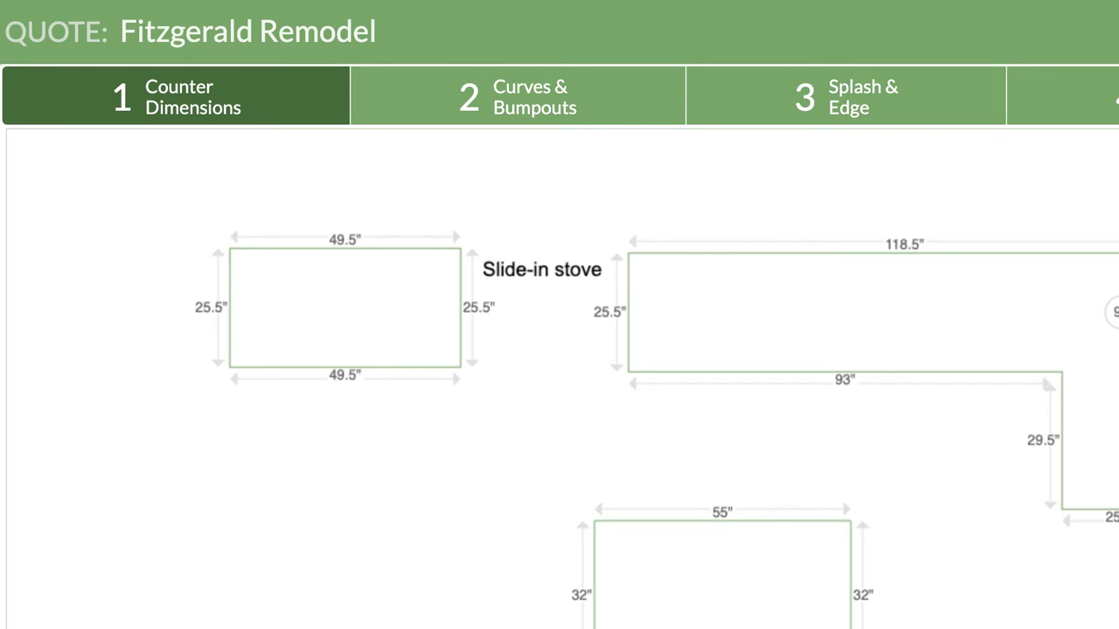
left_click(542, 270)
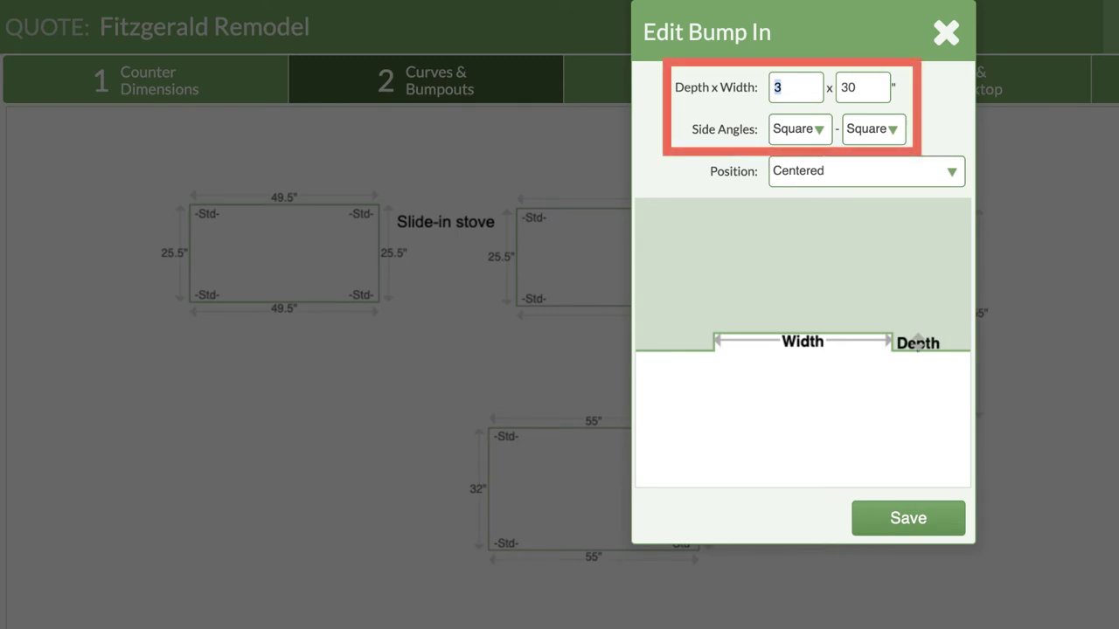
Step: Save a 23-inch-deep, 30-inch-wide square bump-in centered on the L-counter's front edge
type("23")
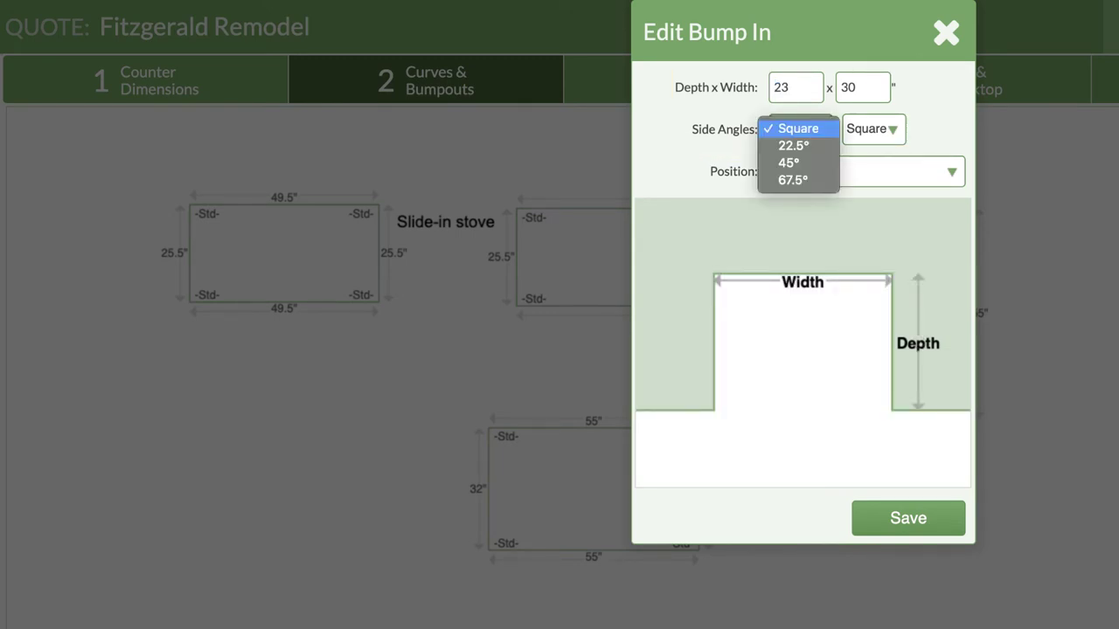
key("Return")
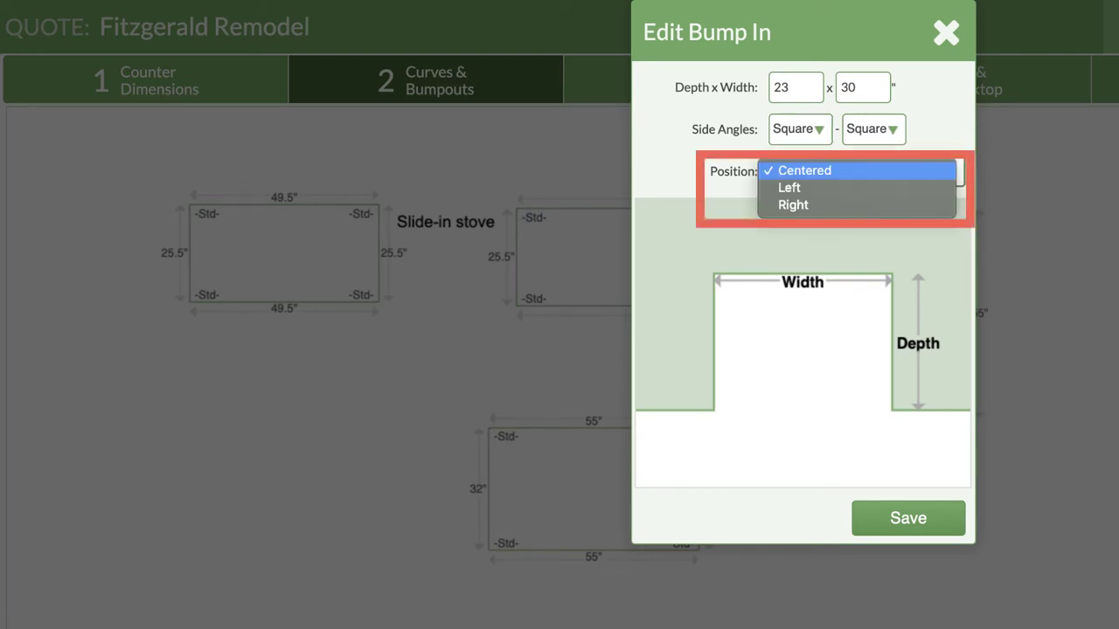
key("Down")
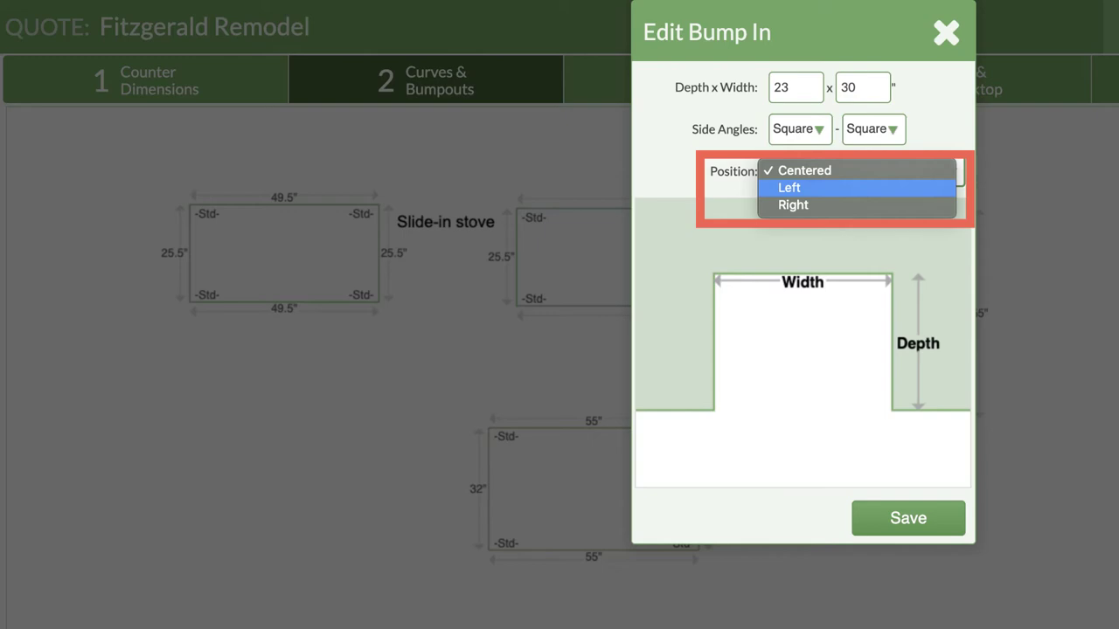
key("Down")
key("Escape")
key("Tab")
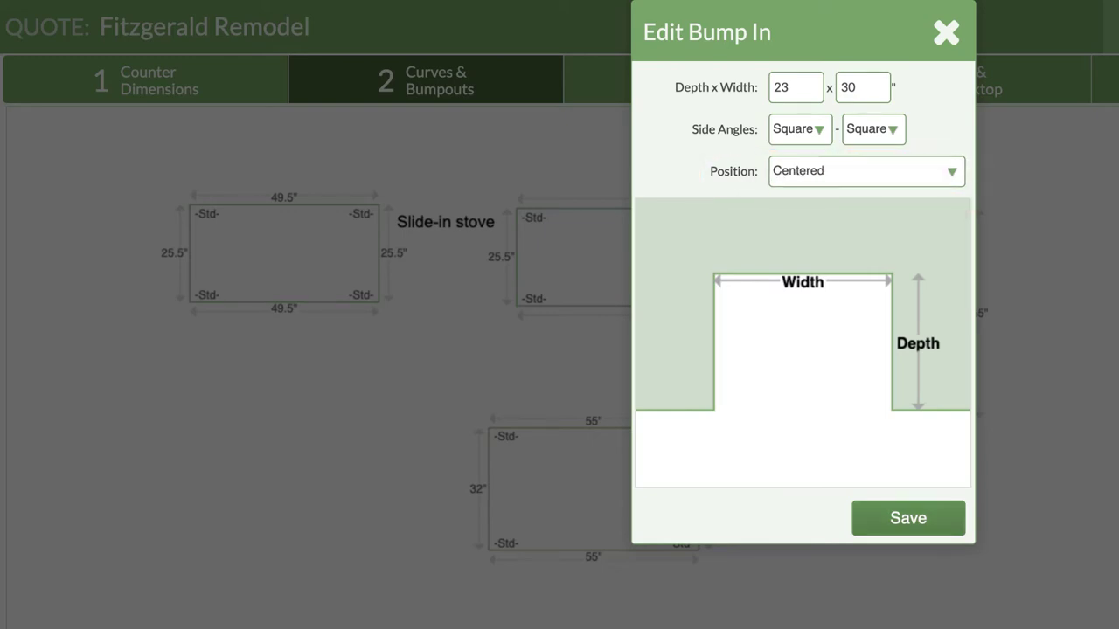
key("Return")
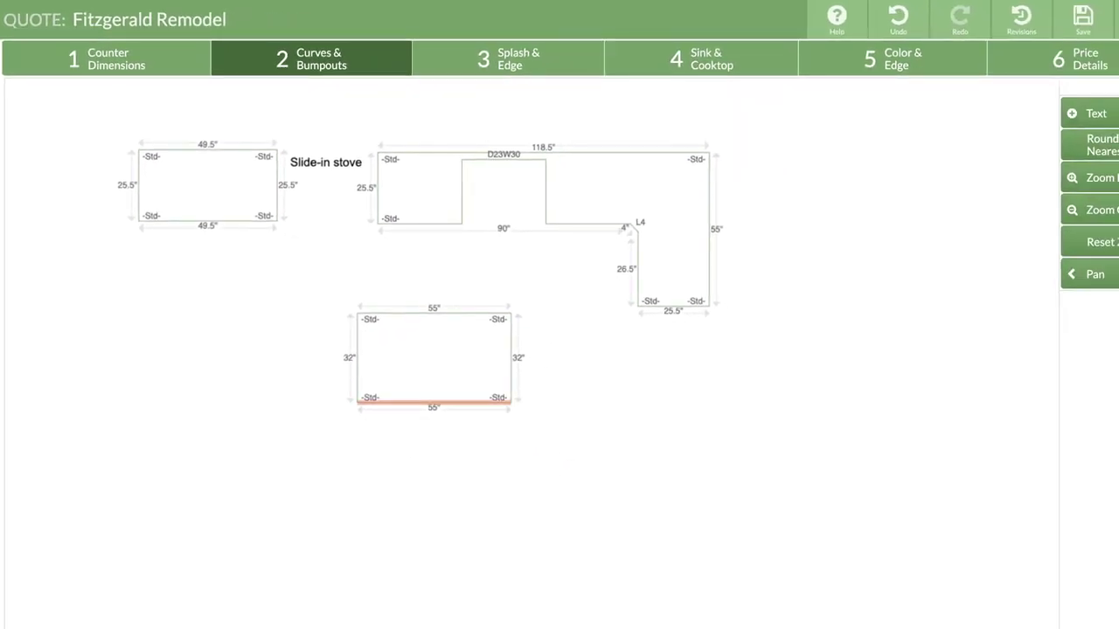
Step: Give the lower counter's bottom edge a full radius curve with a 7-inch depth
left_click(458, 402)
key("Return")
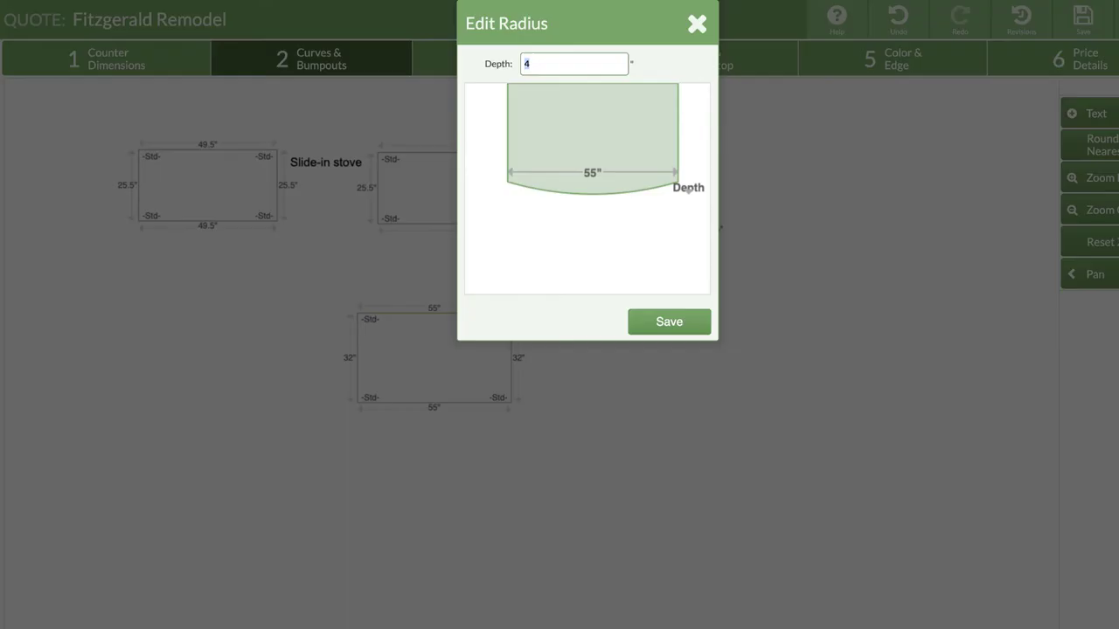
key("Tab")
key("Return")
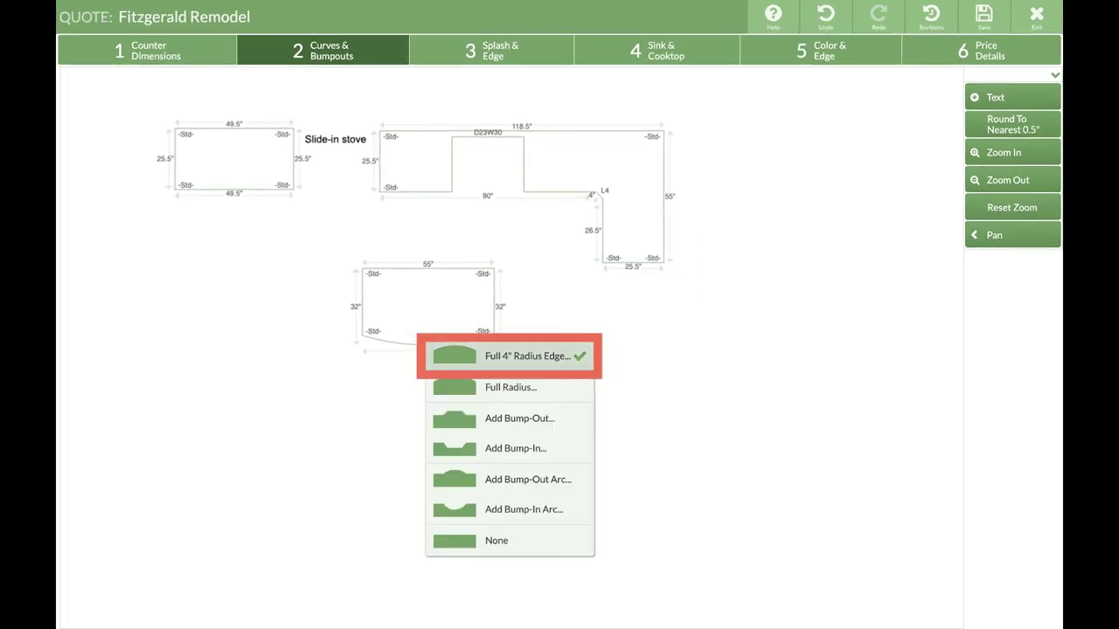
type("7")
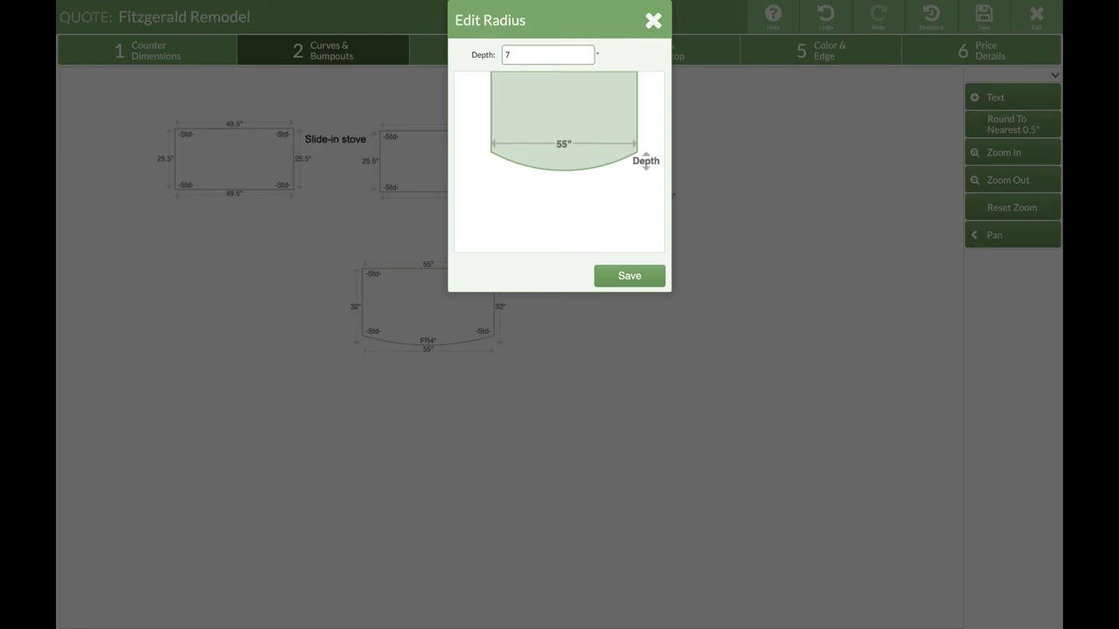
left_click(630, 275)
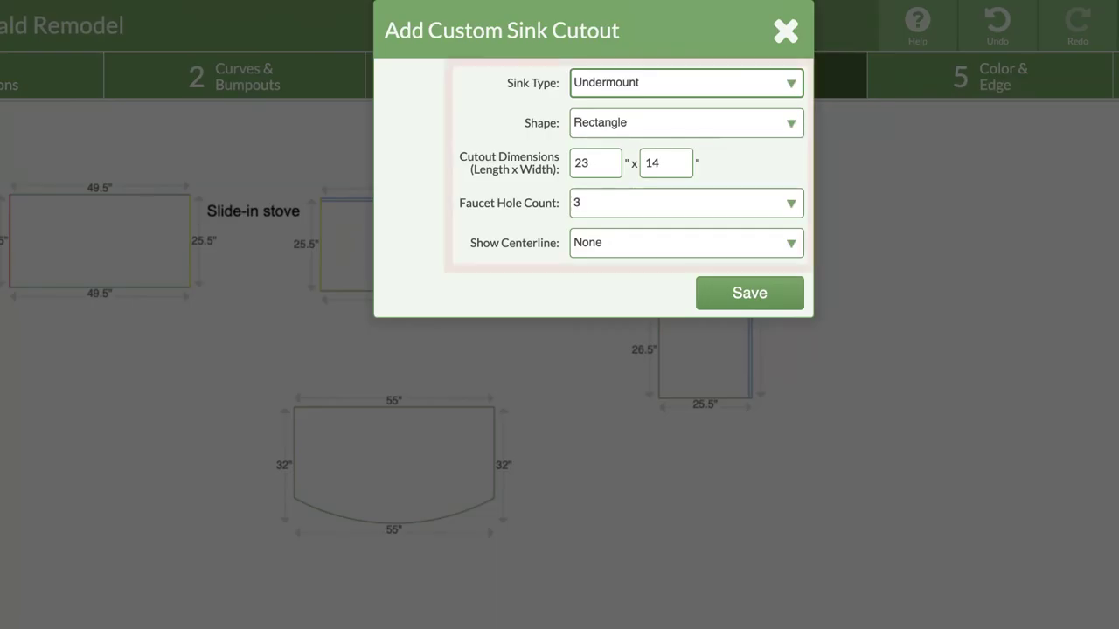
Step: Set the undermount sink to 12 by 14 inches with a left centerline
key("Tab")
key("Tab")
type("12")
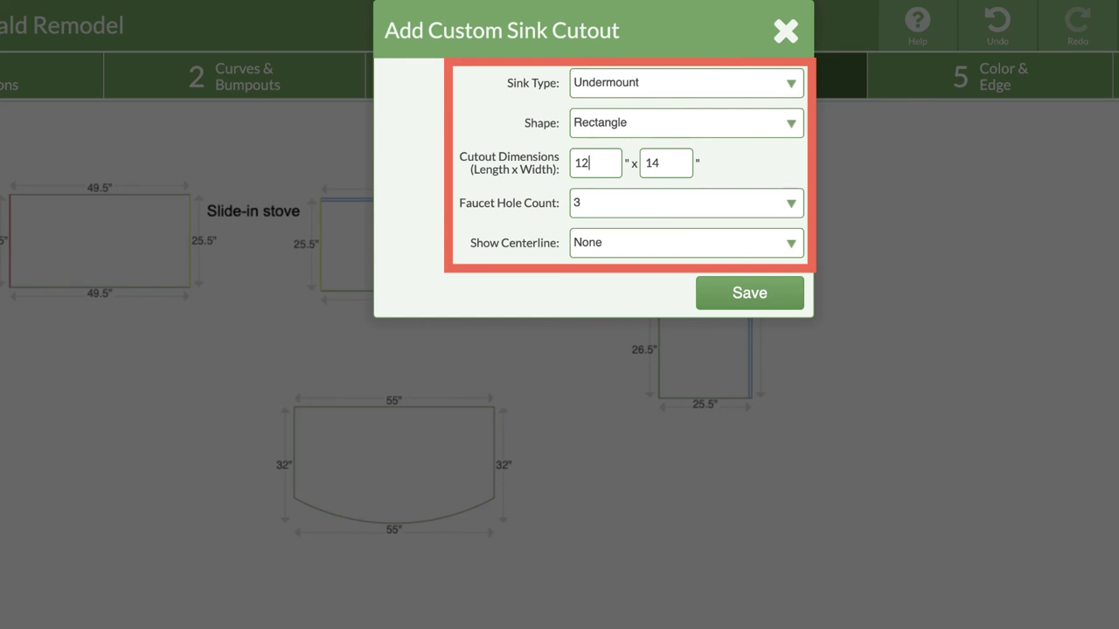
key("Tab")
key("Tab")
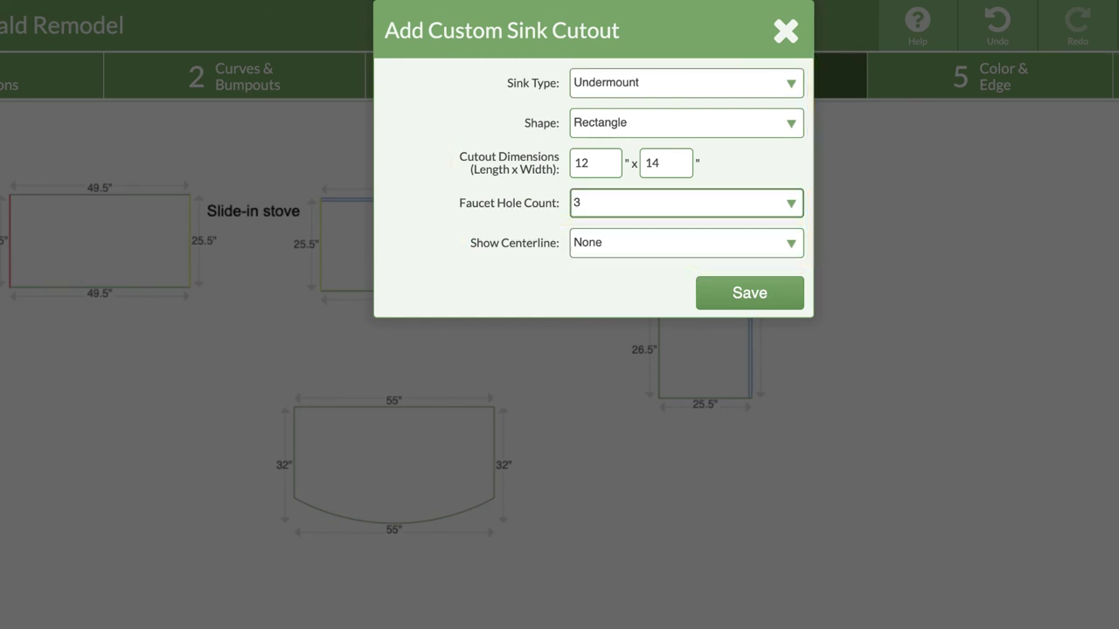
key("Tab")
key("space")
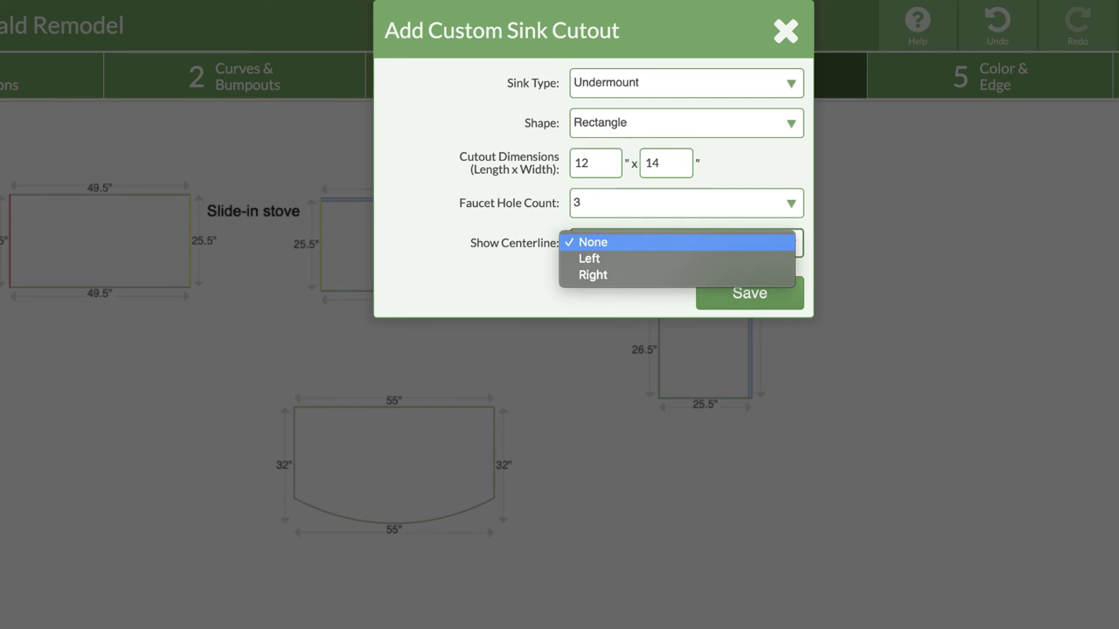
key("Down")
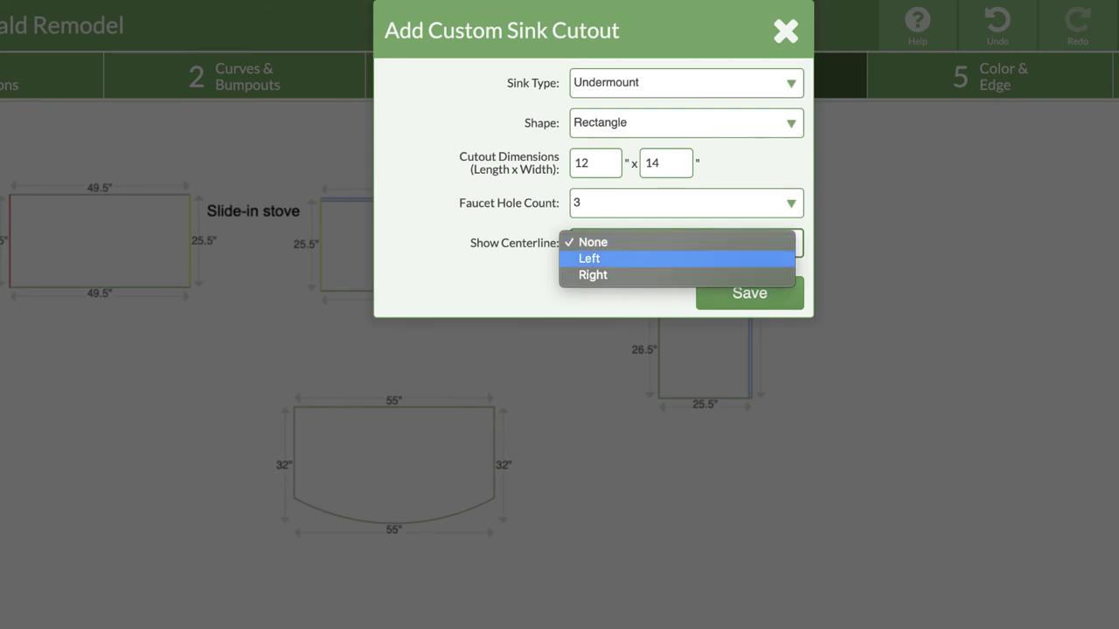
key("Return")
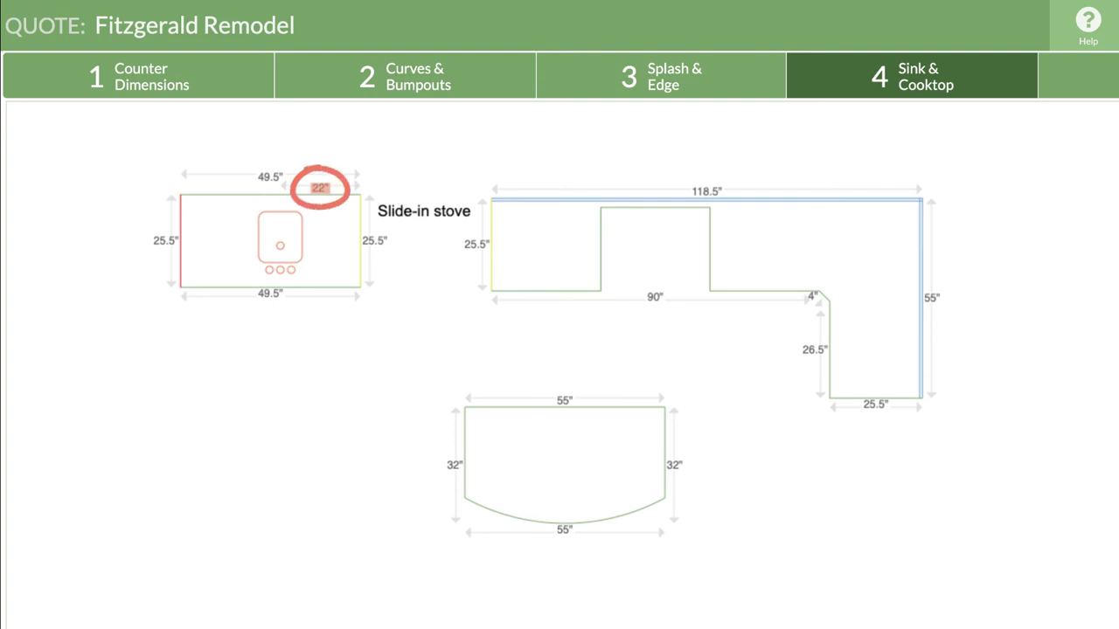
Step: Set the sink's centerline offset to 24 inches
type("24")
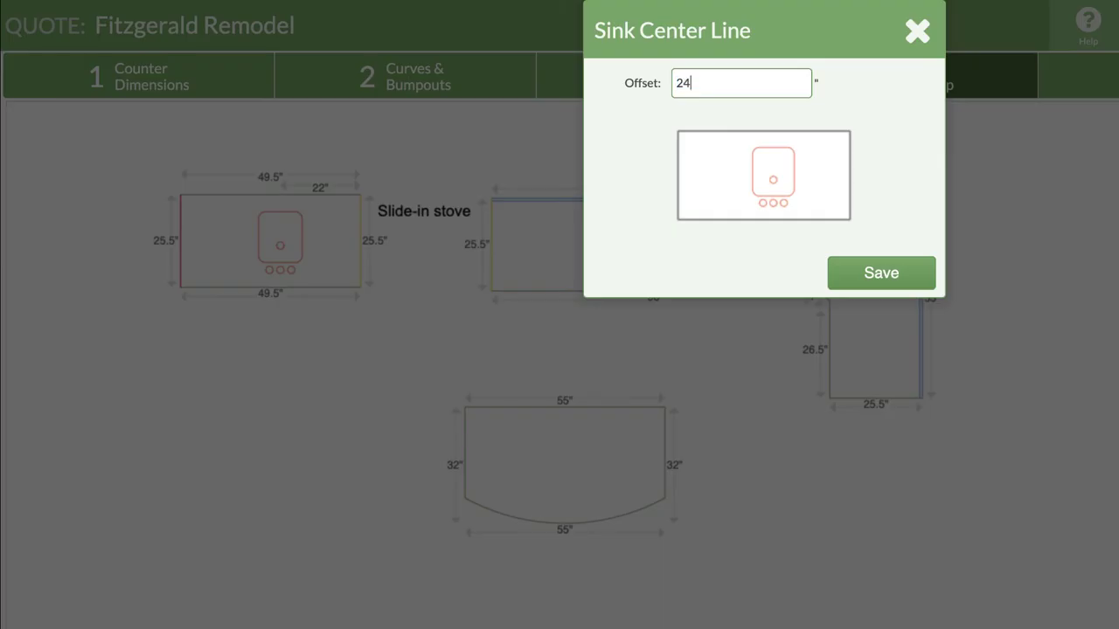
key("Return")
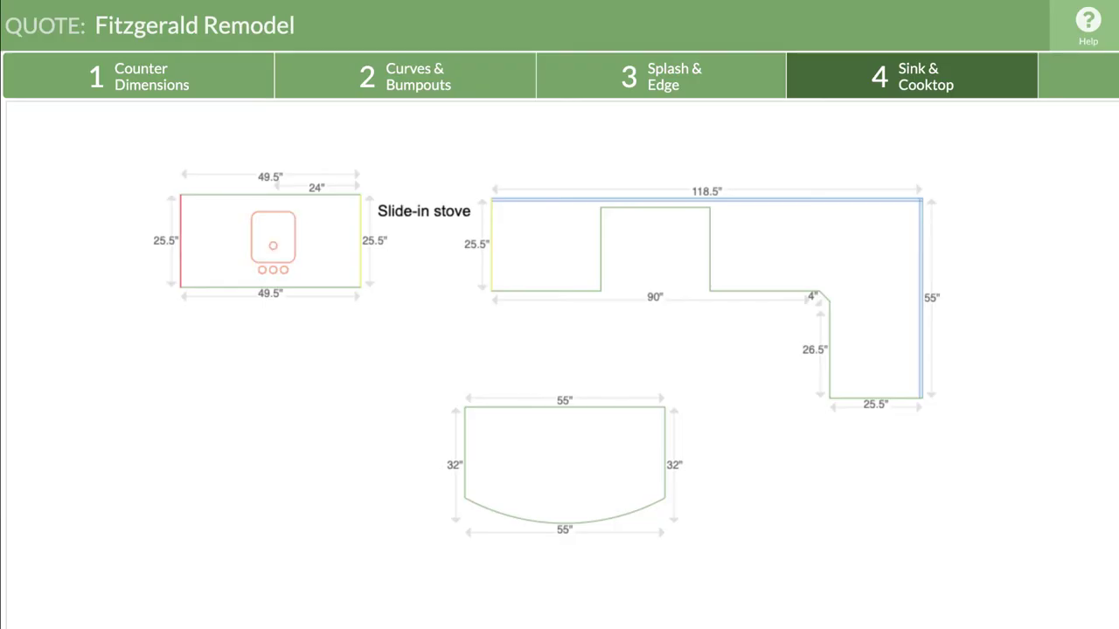
left_click(275, 252)
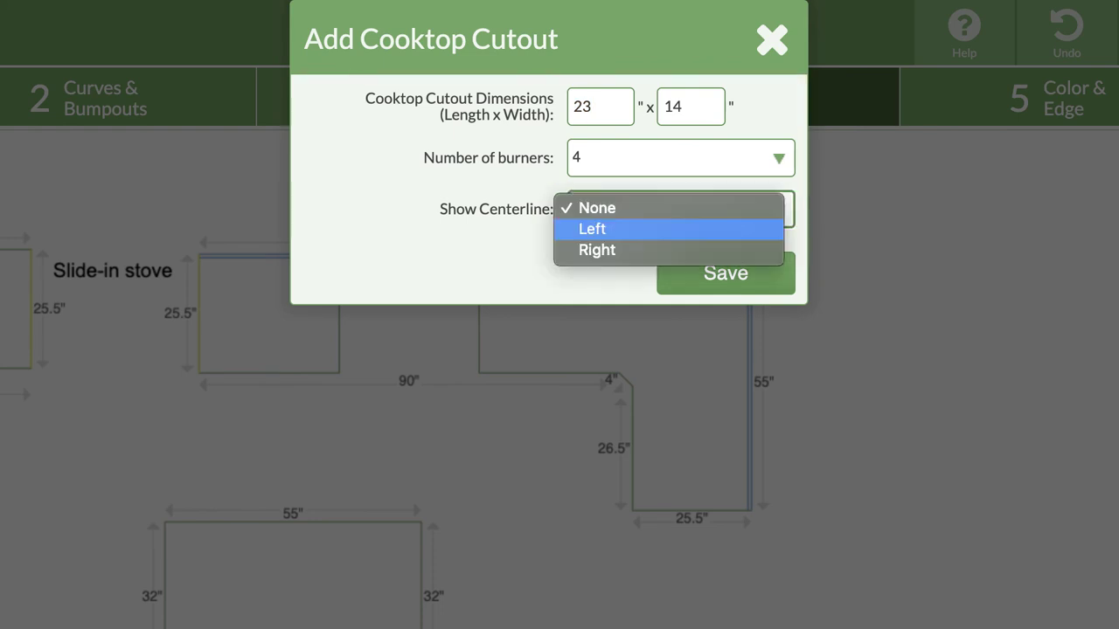
Step: Save the 23 by 14 four-burner cooktop cutout with a left centerline on the L-counter
key("Return")
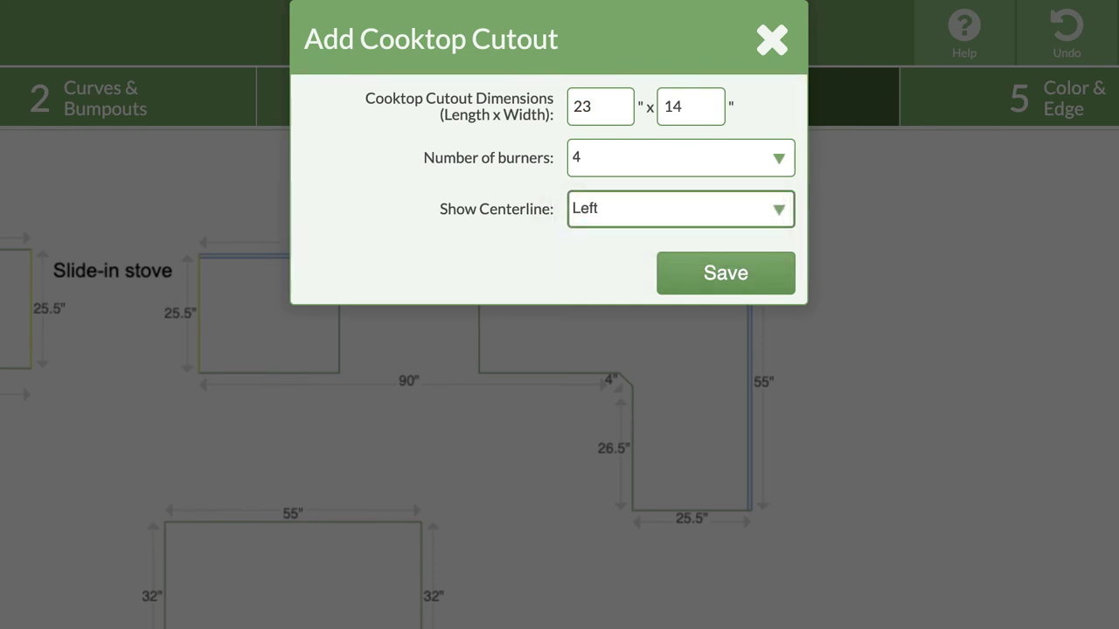
key("Return")
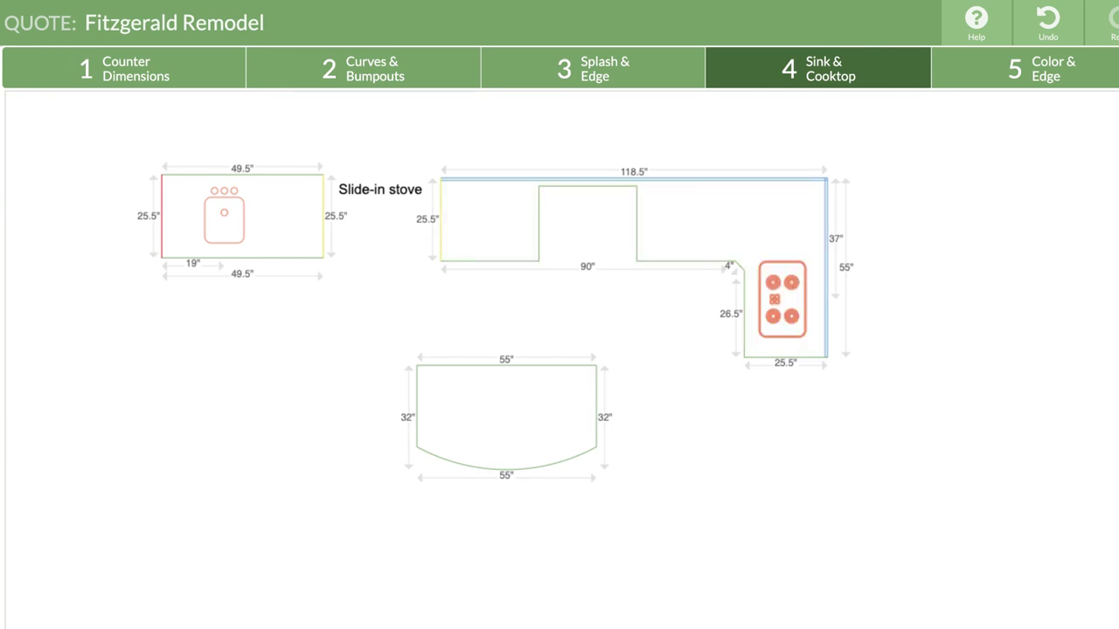
left_click(773, 297)
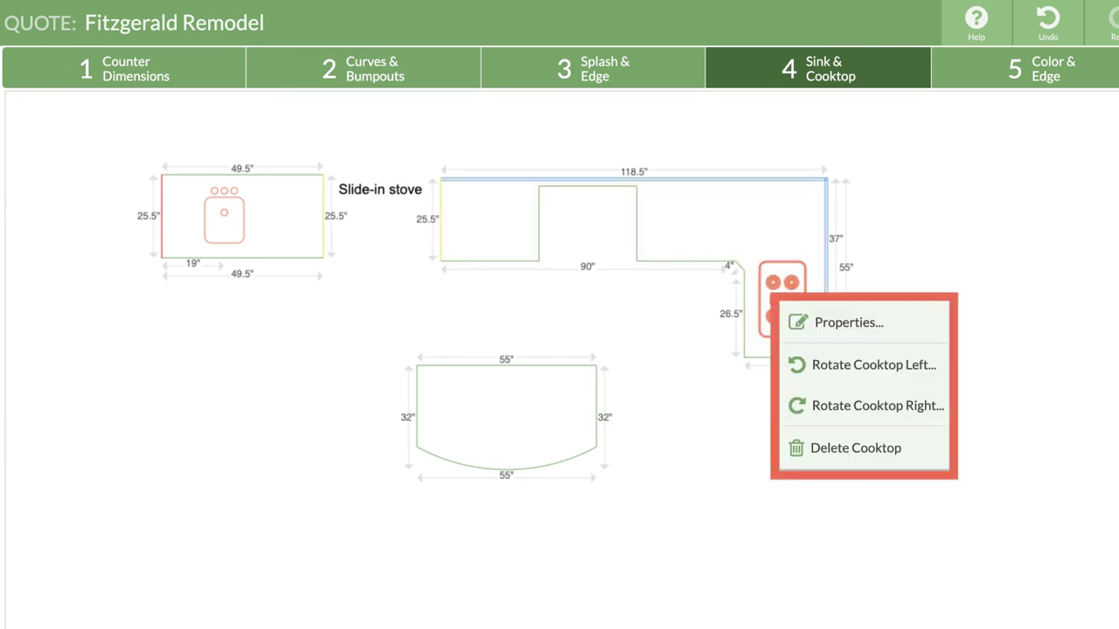